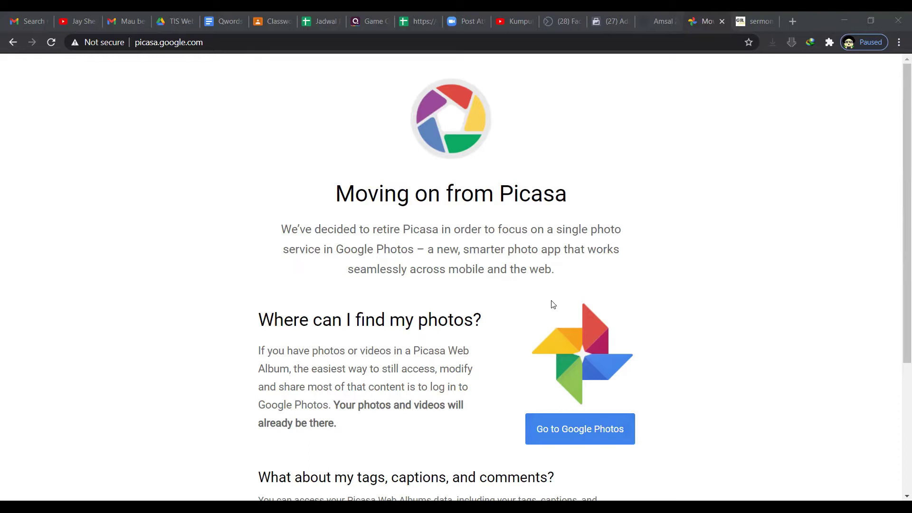
Scroll down the Picasa page and follow its 'Go to Google Photos' link.
{"action": "scroll", "coordinate": [477, 295], "scroll_direction": "down", "scroll_amount": 4}
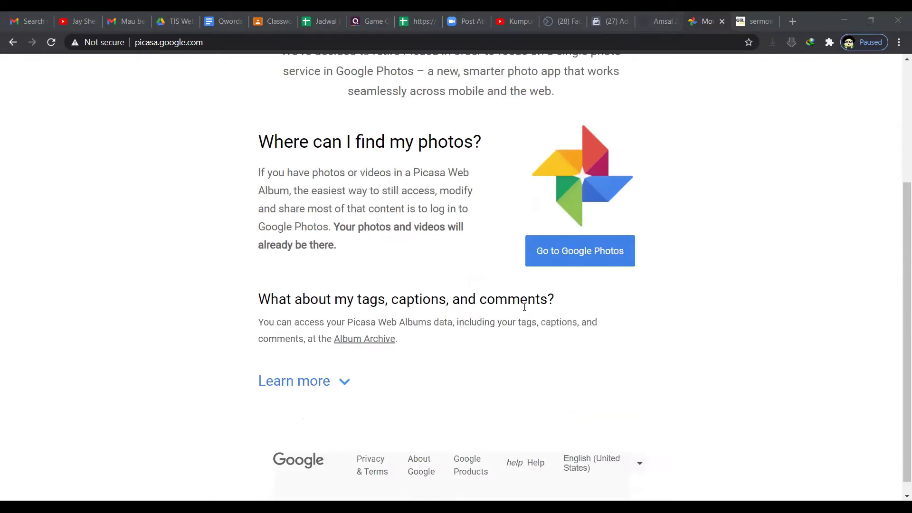
{"action": "left_click", "coordinate": [600, 262]}
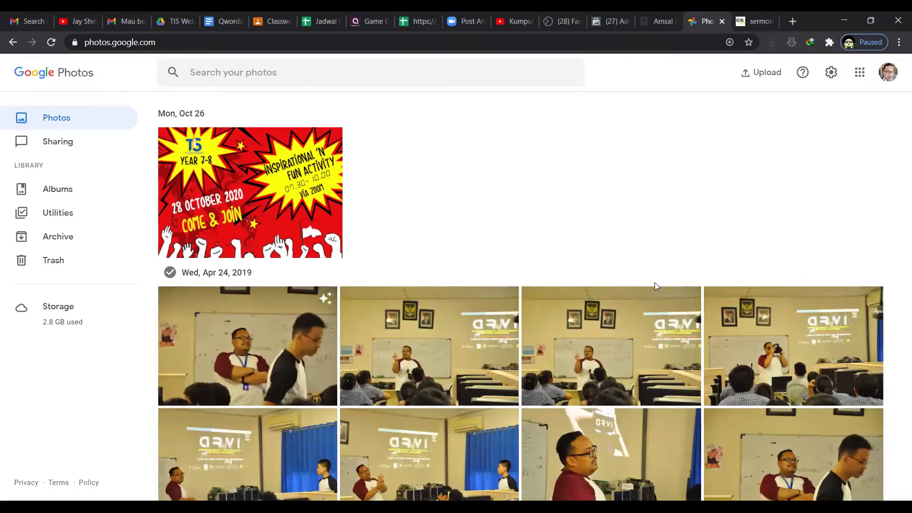
Find the Wed, Apr 24, 2019 photos and open the second classroom thumbnail full-screen.
{"action": "scroll", "coordinate": [713, 351], "scroll_direction": "down", "scroll_amount": 3}
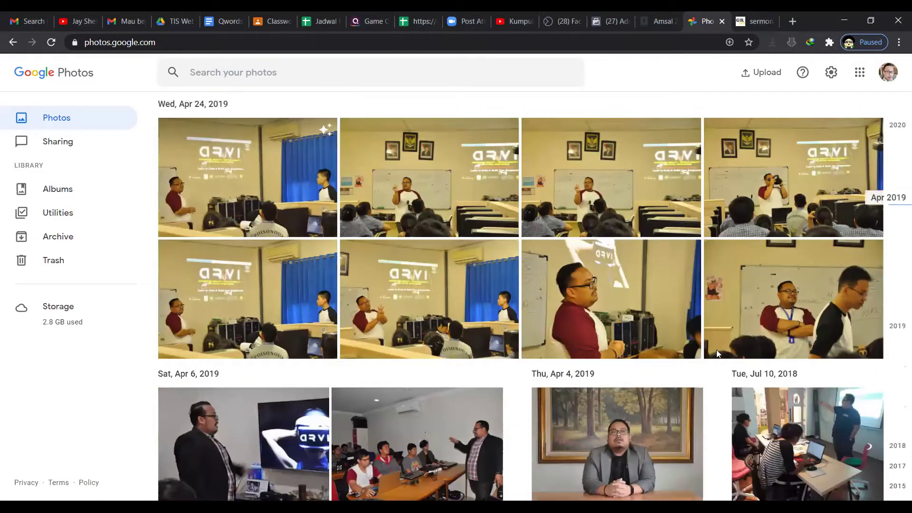
{"action": "scroll", "coordinate": [718, 354], "scroll_direction": "up", "scroll_amount": 3}
{"action": "scroll", "coordinate": [718, 354], "scroll_direction": "down", "scroll_amount": 2}
{"action": "scroll", "coordinate": [718, 354], "scroll_direction": "down", "scroll_amount": 5}
{"action": "scroll", "coordinate": [718, 353], "scroll_direction": "up", "scroll_amount": 6}
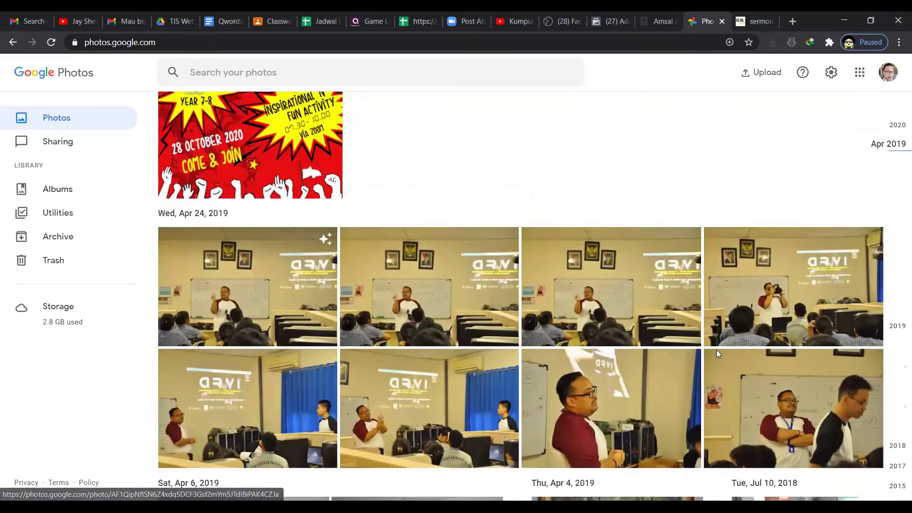
{"action": "scroll", "coordinate": [717, 354], "scroll_direction": "up", "scroll_amount": 1}
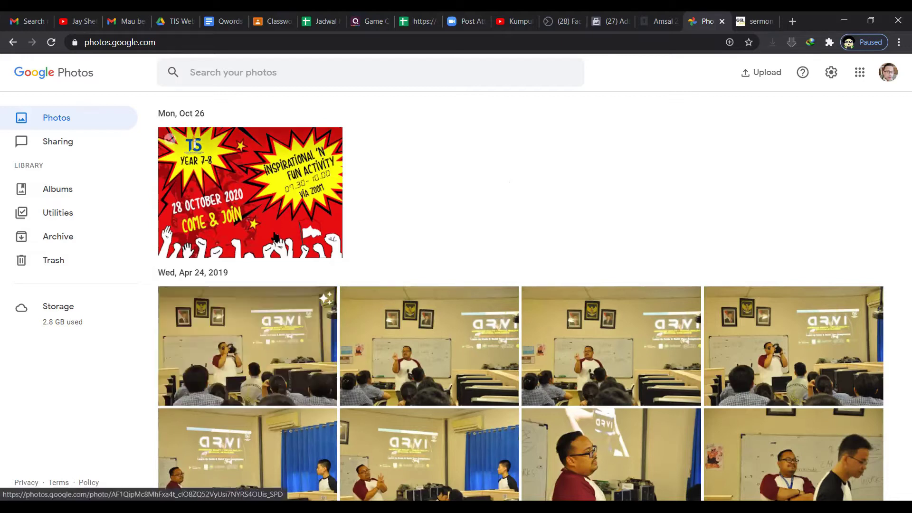
{"action": "scroll", "coordinate": [506, 266], "scroll_direction": "down", "scroll_amount": 1}
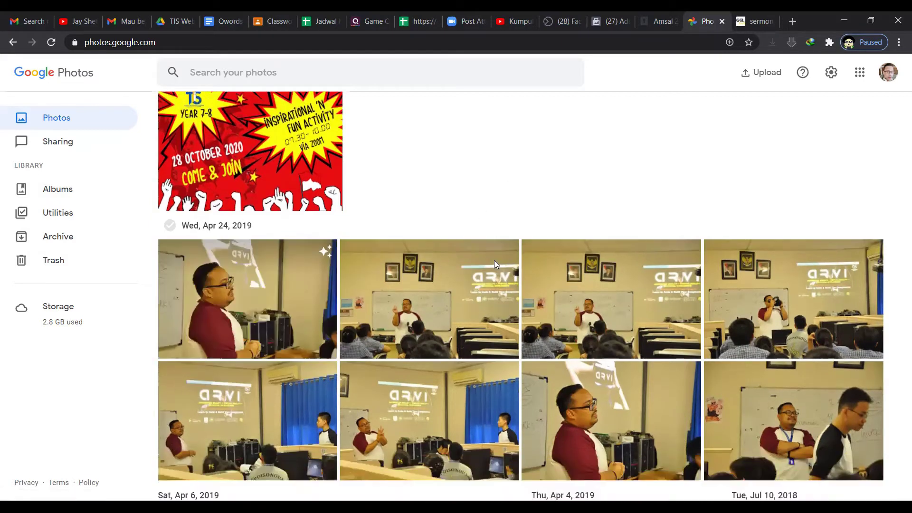
{"action": "left_click", "coordinate": [458, 303]}
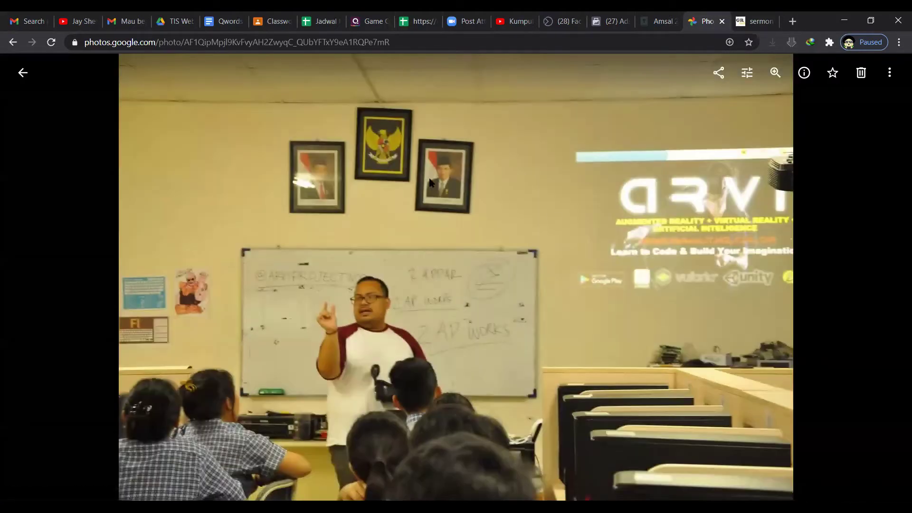
Start editing the photo and try the Auto and West filters, weakening West's strength.
{"action": "left_click", "coordinate": [746, 74]}
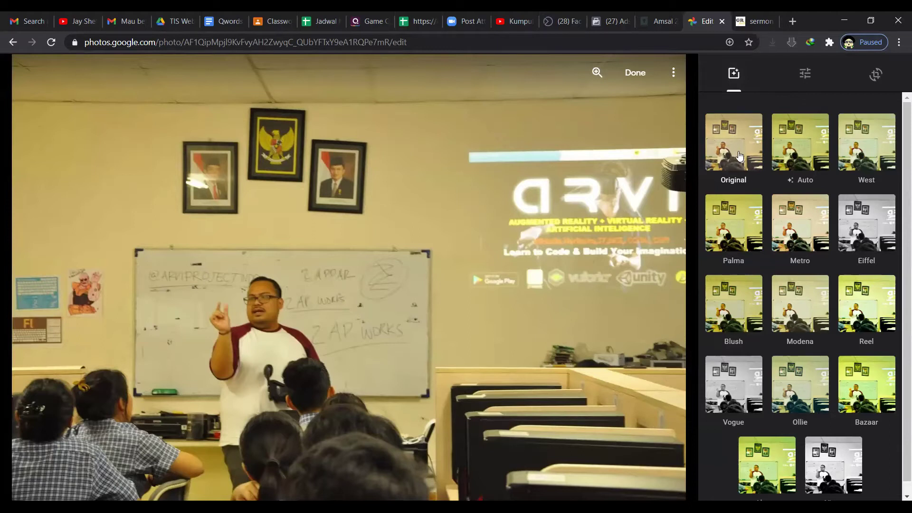
{"action": "left_click", "coordinate": [792, 156]}
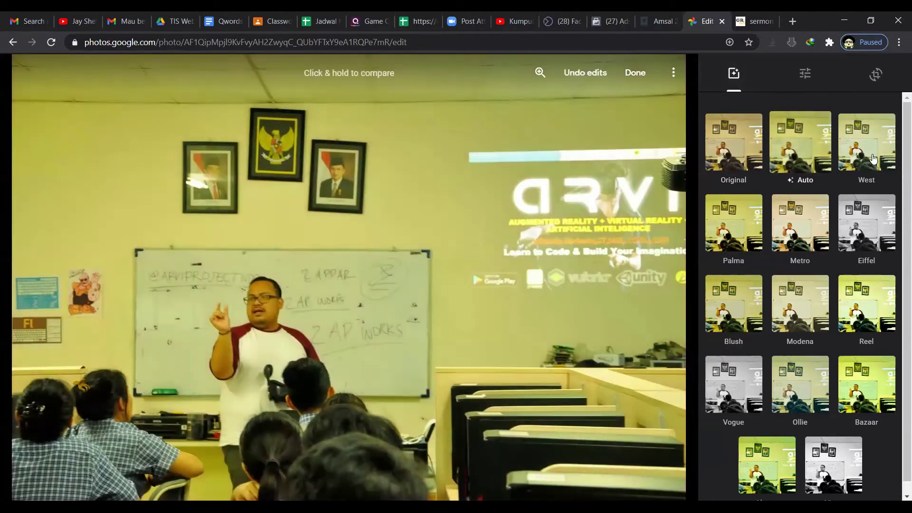
{"action": "left_click", "coordinate": [387, 137]}
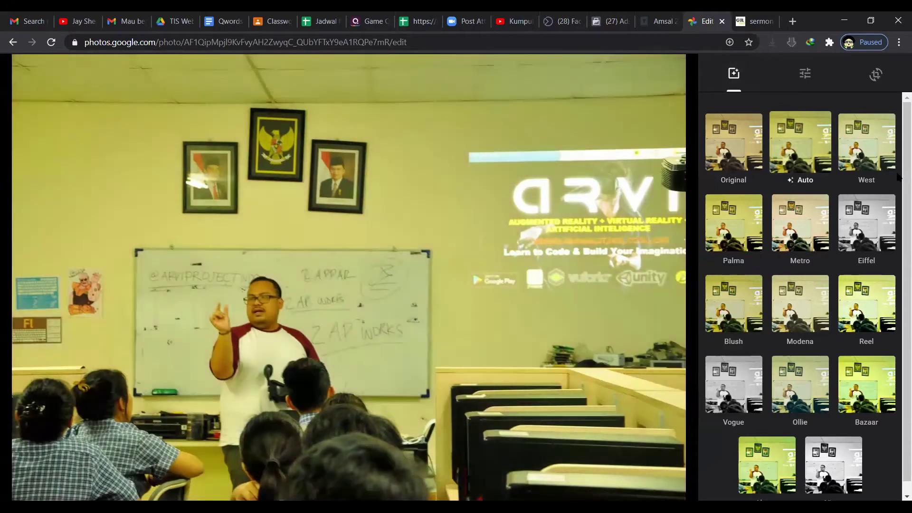
{"action": "left_click", "coordinate": [874, 147]}
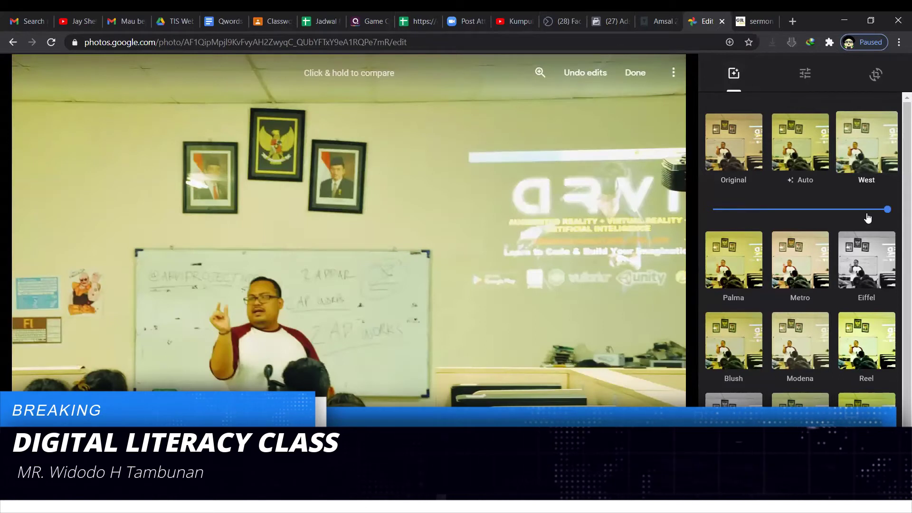
{"action": "mouse_move", "coordinate": [887, 209]}
{"action": "left_mouse_down"}
{"action": "mouse_move", "coordinate": [774, 213]}
{"action": "mouse_move", "coordinate": [886, 214]}
{"action": "left_mouse_up"}
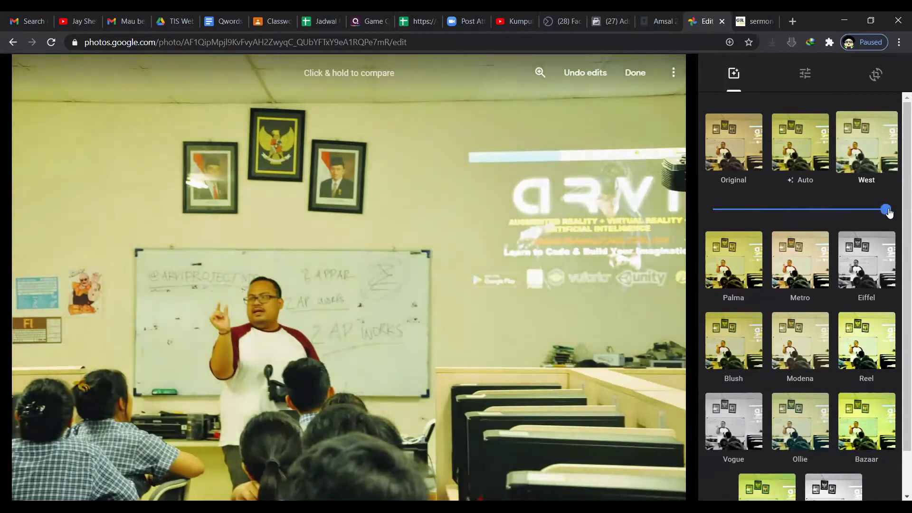
Try Palma at different strengths, then the Vogue and Vista filters, ending on Vogue.
{"action": "left_click", "coordinate": [755, 275]}
{"action": "mouse_move", "coordinate": [885, 294]}
{"action": "left_mouse_down"}
{"action": "mouse_move", "coordinate": [757, 296]}
{"action": "mouse_move", "coordinate": [886, 291]}
{"action": "left_mouse_up"}
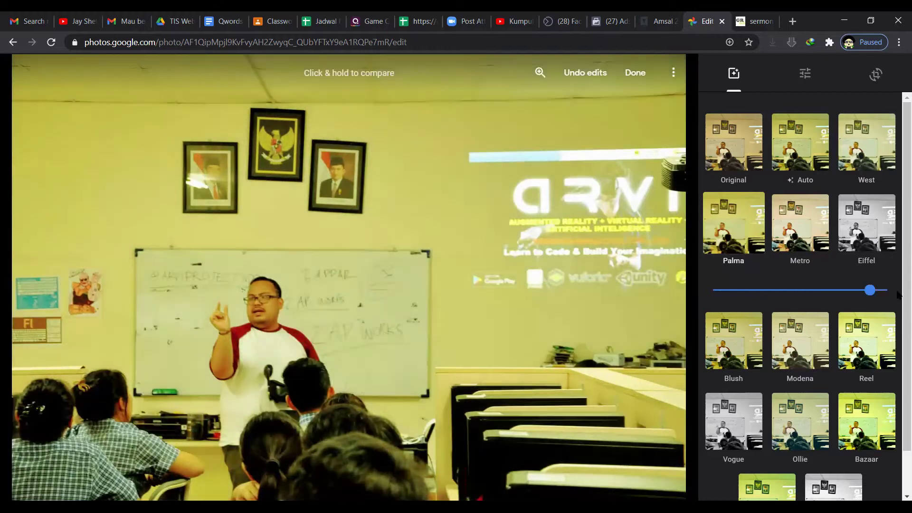
{"action": "left_click", "coordinate": [335, 210]}
{"action": "scroll", "coordinate": [761, 328], "scroll_direction": "down", "scroll_amount": 1}
{"action": "left_click", "coordinate": [747, 367]}
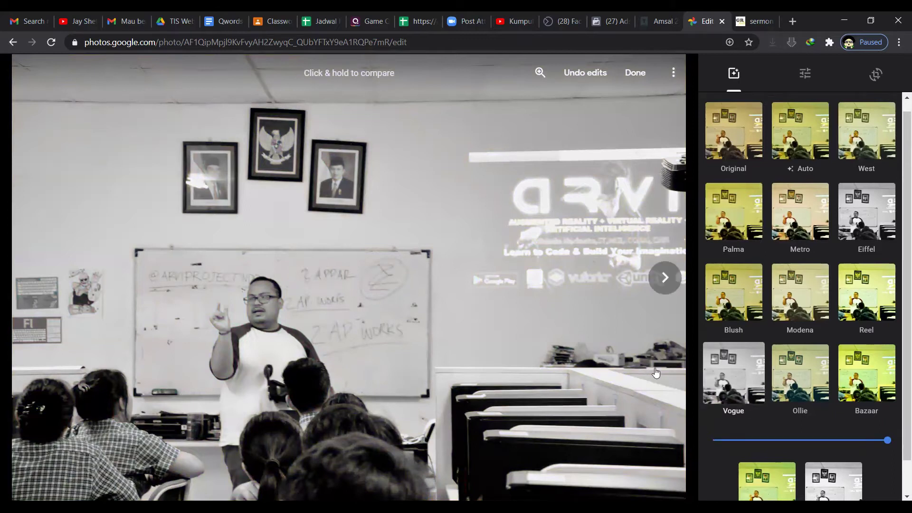
{"action": "scroll", "coordinate": [821, 423], "scroll_direction": "down", "scroll_amount": 1}
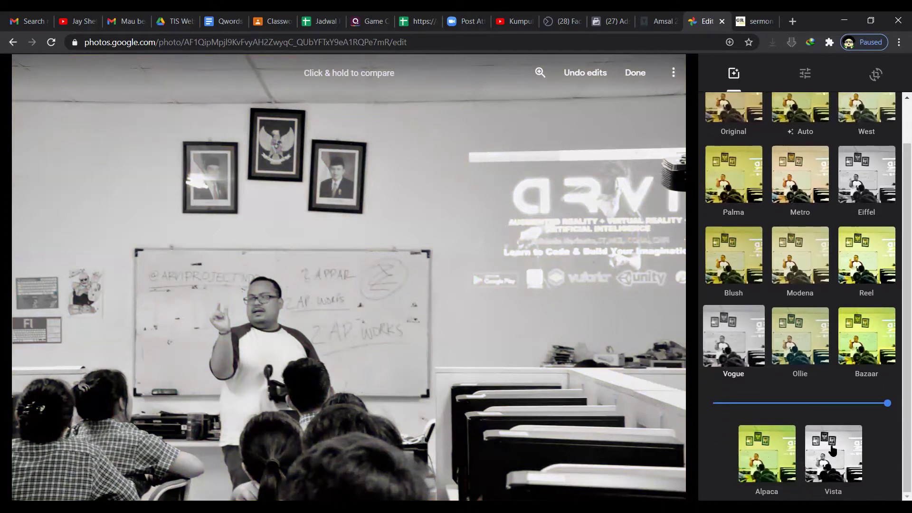
{"action": "left_click", "coordinate": [832, 450]}
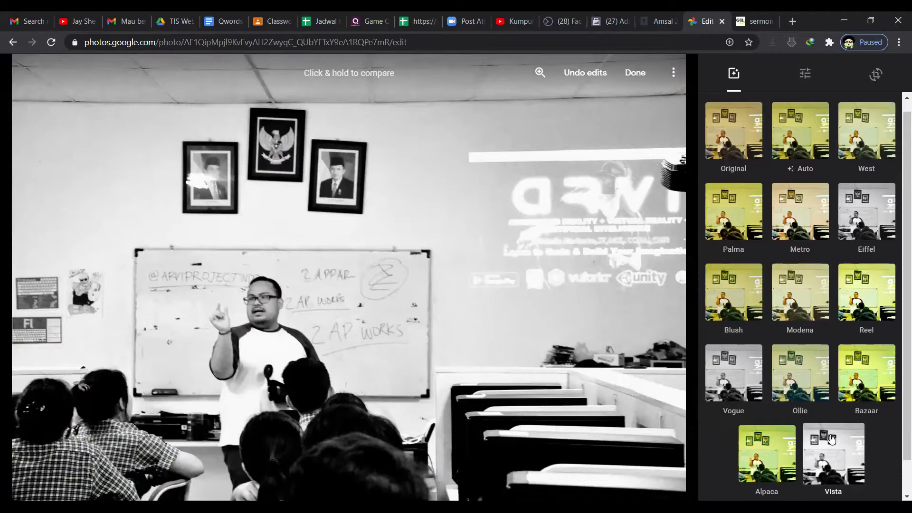
{"action": "left_click", "coordinate": [729, 399]}
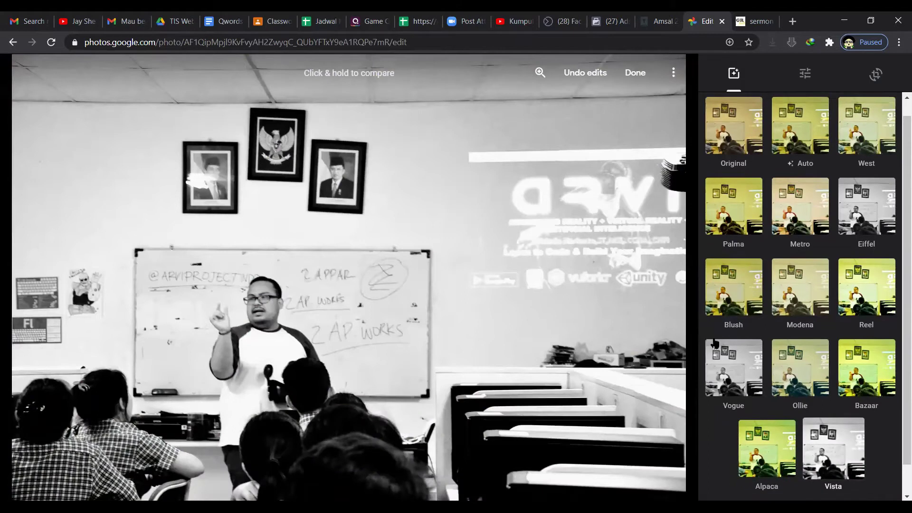
Revert to the Original filter and show the Light, Color and Pop adjustments.
{"action": "scroll", "coordinate": [722, 335], "scroll_direction": "down", "scroll_amount": 2}
{"action": "scroll", "coordinate": [723, 335], "scroll_direction": "up", "scroll_amount": 2}
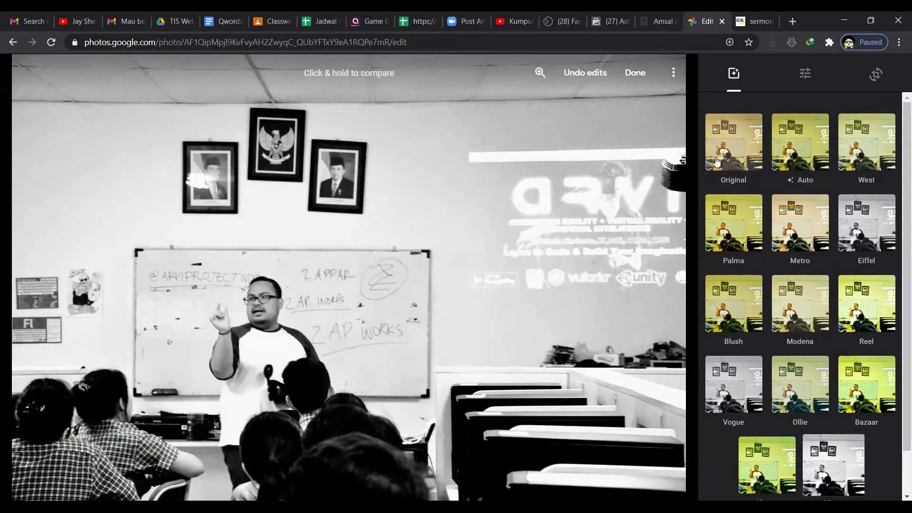
{"action": "left_click", "coordinate": [734, 143]}
{"action": "left_click", "coordinate": [806, 75]}
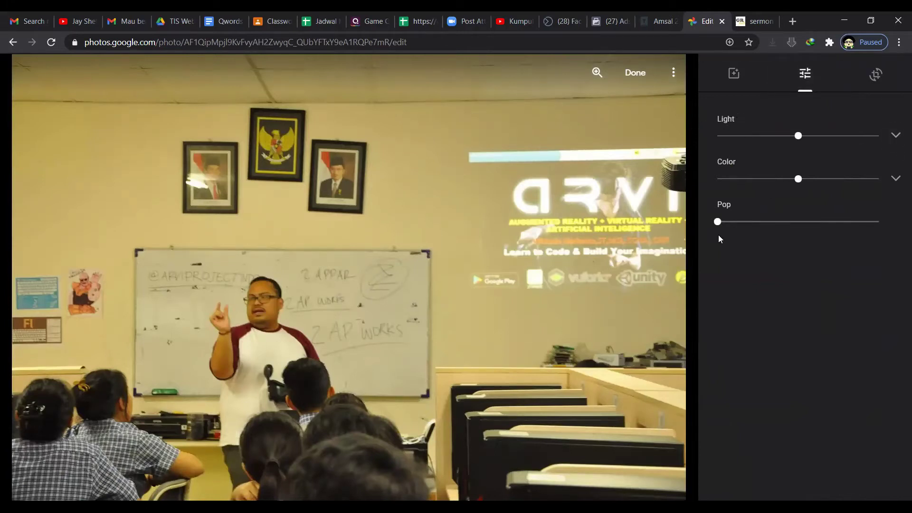
Expand Light and test Exposure, Contrast, Highlights, Shadows and Whites, keeping a slight exposure boost.
{"action": "left_click", "coordinate": [896, 135]}
{"action": "mouse_move", "coordinate": [805, 179]}
{"action": "left_mouse_down"}
{"action": "mouse_move", "coordinate": [875, 183]}
{"action": "mouse_move", "coordinate": [797, 185]}
{"action": "mouse_move", "coordinate": [809, 184]}
{"action": "left_mouse_up"}
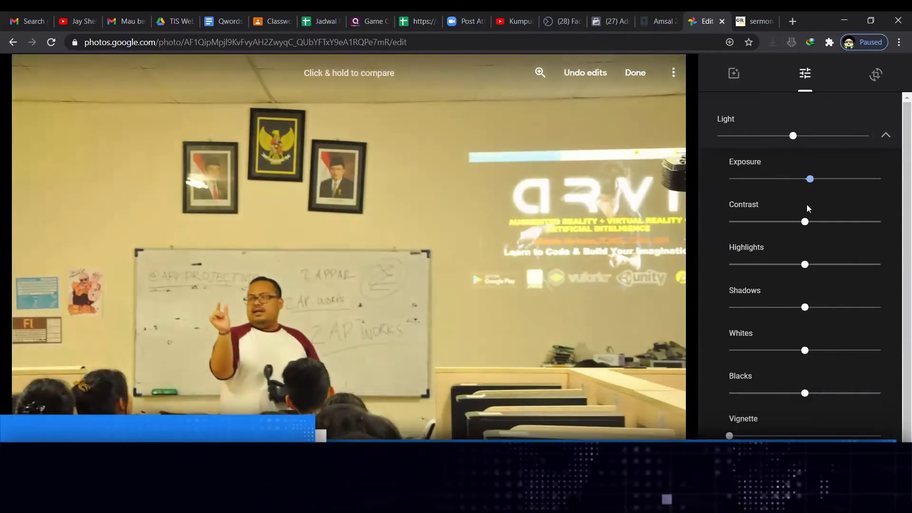
{"action": "mouse_move", "coordinate": [804, 221]}
{"action": "left_mouse_down"}
{"action": "mouse_move", "coordinate": [899, 220]}
{"action": "mouse_move", "coordinate": [814, 221]}
{"action": "mouse_move", "coordinate": [854, 222]}
{"action": "left_mouse_up"}
{"action": "mouse_move", "coordinate": [808, 181]}
{"action": "left_mouse_down"}
{"action": "mouse_move", "coordinate": [898, 181]}
{"action": "mouse_move", "coordinate": [810, 179]}
{"action": "left_mouse_up"}
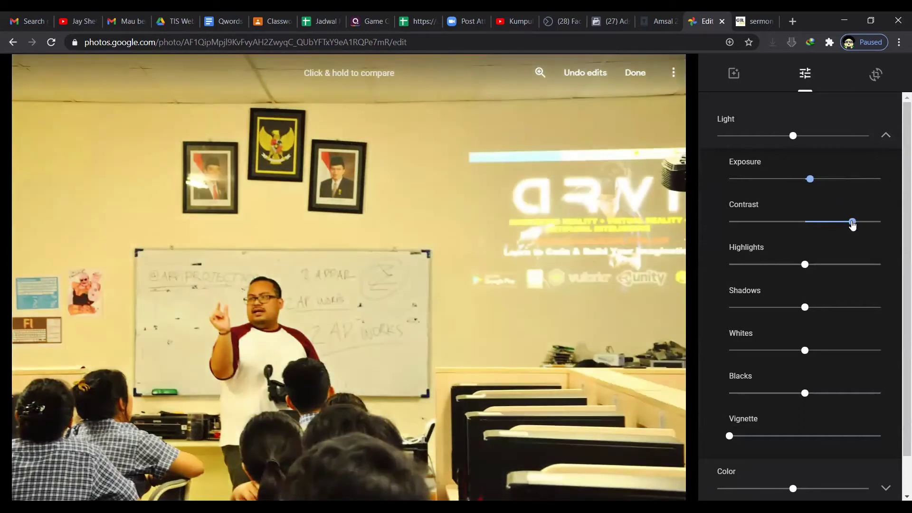
{"action": "left_click_drag", "start_coordinate": [853, 221], "coordinate": [806, 221]}
{"action": "mouse_move", "coordinate": [806, 264]}
{"action": "left_mouse_down"}
{"action": "mouse_move", "coordinate": [898, 259]}
{"action": "mouse_move", "coordinate": [726, 273]}
{"action": "mouse_move", "coordinate": [804, 265]}
{"action": "left_mouse_up"}
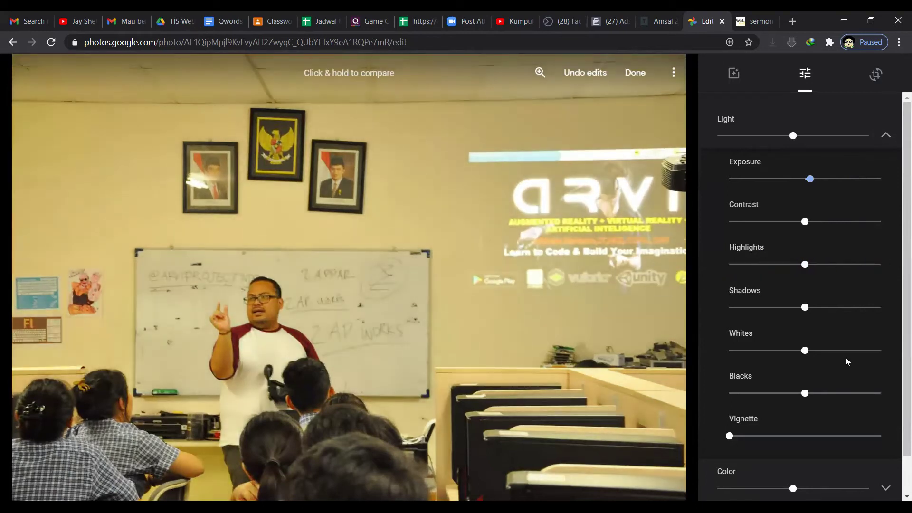
{"action": "mouse_move", "coordinate": [806, 308]}
{"action": "left_mouse_down"}
{"action": "mouse_move", "coordinate": [848, 308]}
{"action": "mouse_move", "coordinate": [807, 314]}
{"action": "left_mouse_up"}
{"action": "mouse_move", "coordinate": [800, 359]}
{"action": "left_mouse_down"}
{"action": "mouse_move", "coordinate": [876, 366]}
{"action": "mouse_move", "coordinate": [809, 364]}
{"action": "mouse_move", "coordinate": [872, 352]}
{"action": "mouse_move", "coordinate": [805, 360]}
{"action": "left_mouse_up"}
Try a strong vignette on the photo, then set Vignette back to zero.
{"action": "scroll", "coordinate": [805, 363], "scroll_direction": "down", "scroll_amount": 1}
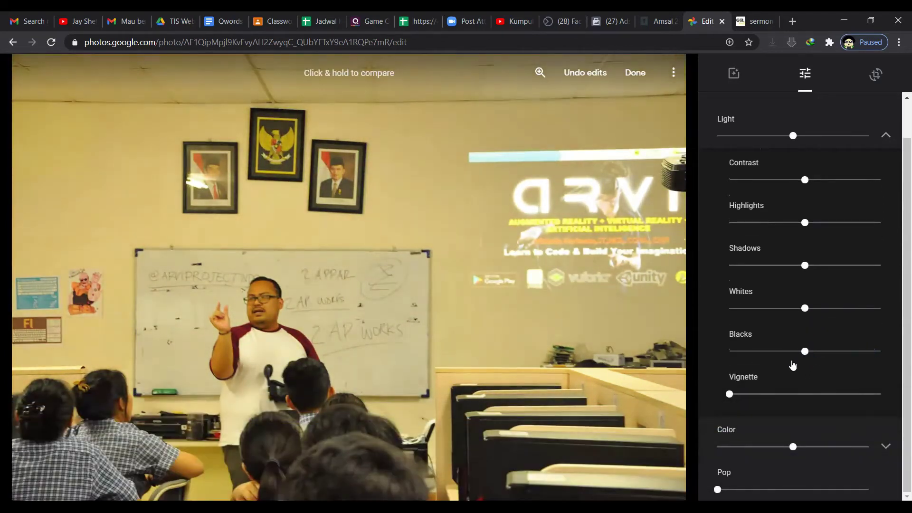
{"action": "left_click_drag", "start_coordinate": [730, 399], "coordinate": [881, 392]}
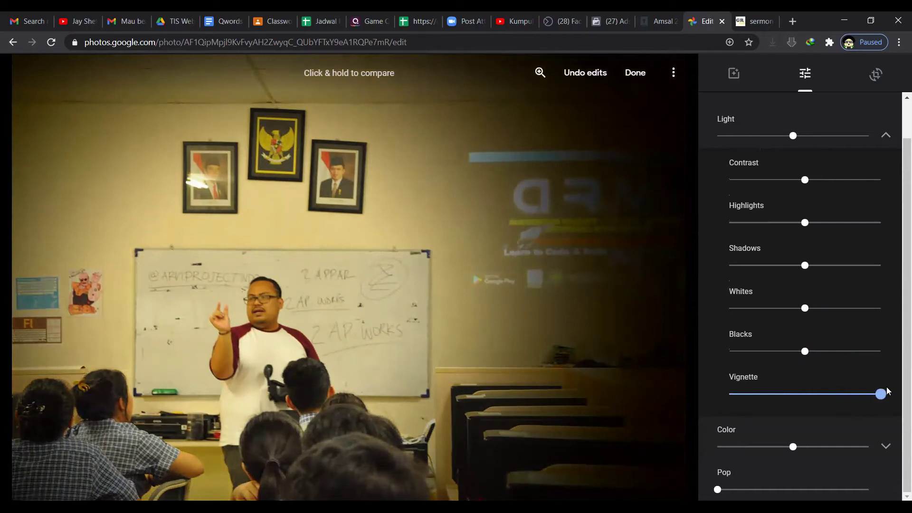
{"action": "mouse_move", "coordinate": [887, 391]}
{"action": "left_mouse_down"}
{"action": "mouse_move", "coordinate": [736, 394]}
{"action": "mouse_move", "coordinate": [720, 382]}
{"action": "left_mouse_up"}
Expand Color and test Saturation, Warmth, Tint, Skin tone and Deep blue, returning them near neutral.
{"action": "left_click", "coordinate": [880, 447]}
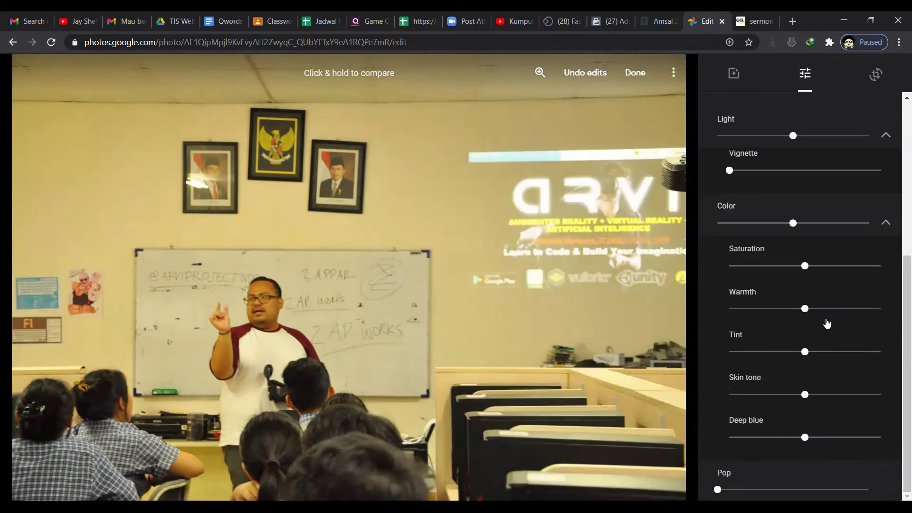
{"action": "mouse_move", "coordinate": [806, 269]}
{"action": "left_mouse_down"}
{"action": "mouse_move", "coordinate": [862, 267]}
{"action": "mouse_move", "coordinate": [771, 275]}
{"action": "mouse_move", "coordinate": [884, 274]}
{"action": "mouse_move", "coordinate": [717, 270]}
{"action": "mouse_move", "coordinate": [765, 275]}
{"action": "left_mouse_up"}
{"action": "double_click", "coordinate": [764, 275]}
{"action": "mouse_move", "coordinate": [814, 311]}
{"action": "left_mouse_down"}
{"action": "mouse_move", "coordinate": [869, 309]}
{"action": "mouse_move", "coordinate": [723, 309]}
{"action": "mouse_move", "coordinate": [806, 313]}
{"action": "left_mouse_up"}
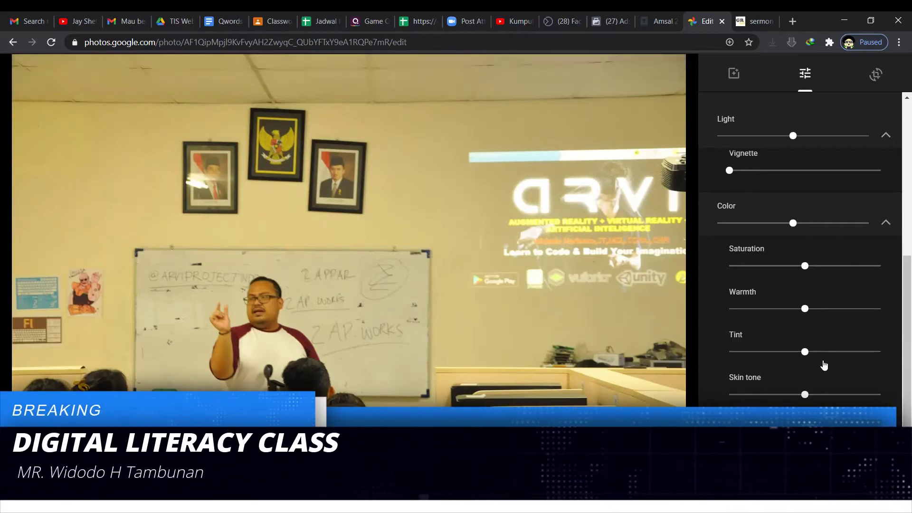
{"action": "mouse_move", "coordinate": [804, 351]}
{"action": "left_mouse_down"}
{"action": "mouse_move", "coordinate": [866, 351]}
{"action": "mouse_move", "coordinate": [739, 351]}
{"action": "mouse_move", "coordinate": [805, 351]}
{"action": "left_mouse_up"}
{"action": "mouse_move", "coordinate": [806, 401]}
{"action": "left_mouse_down"}
{"action": "mouse_move", "coordinate": [879, 394]}
{"action": "mouse_move", "coordinate": [782, 394]}
{"action": "mouse_move", "coordinate": [879, 394]}
{"action": "mouse_move", "coordinate": [804, 394]}
{"action": "left_mouse_up"}
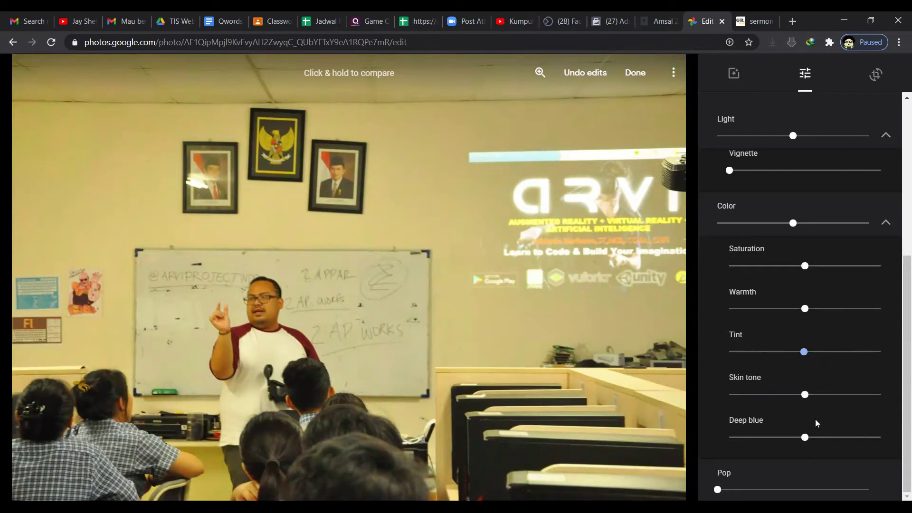
{"action": "mouse_move", "coordinate": [804, 437]}
{"action": "left_mouse_down"}
{"action": "mouse_move", "coordinate": [874, 436]}
{"action": "mouse_move", "coordinate": [815, 436]}
{"action": "mouse_move", "coordinate": [745, 458]}
{"action": "mouse_move", "coordinate": [879, 437]}
{"action": "left_mouse_up"}
{"action": "mouse_move", "coordinate": [823, 443]}
{"action": "left_mouse_down"}
{"action": "mouse_move", "coordinate": [776, 445]}
{"action": "mouse_move", "coordinate": [806, 440]}
{"action": "left_mouse_up"}
Collapse the Color settings and try Pop at full strength before dropping it to zero.
{"action": "left_click", "coordinate": [884, 221]}
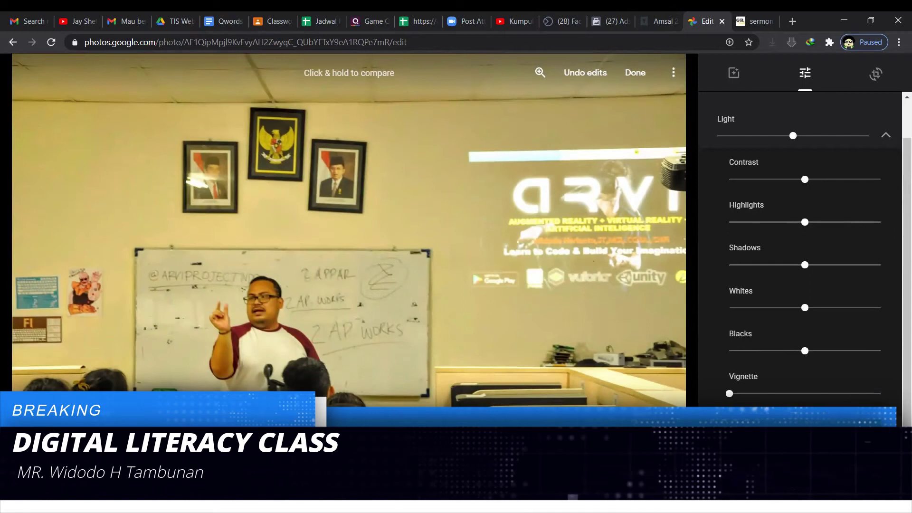
{"action": "left_click_drag", "start_coordinate": [867, 489], "coordinate": [714, 491]}
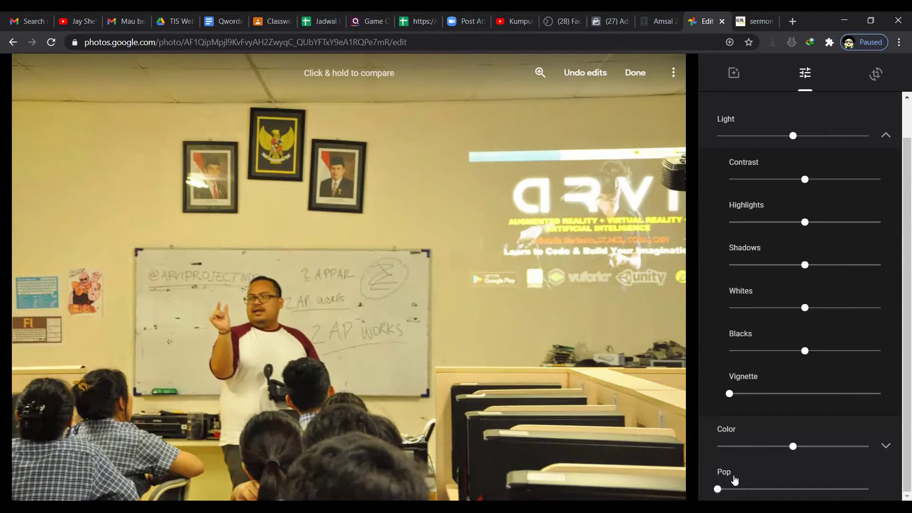
{"action": "left_click_drag", "start_coordinate": [718, 490], "coordinate": [877, 488]}
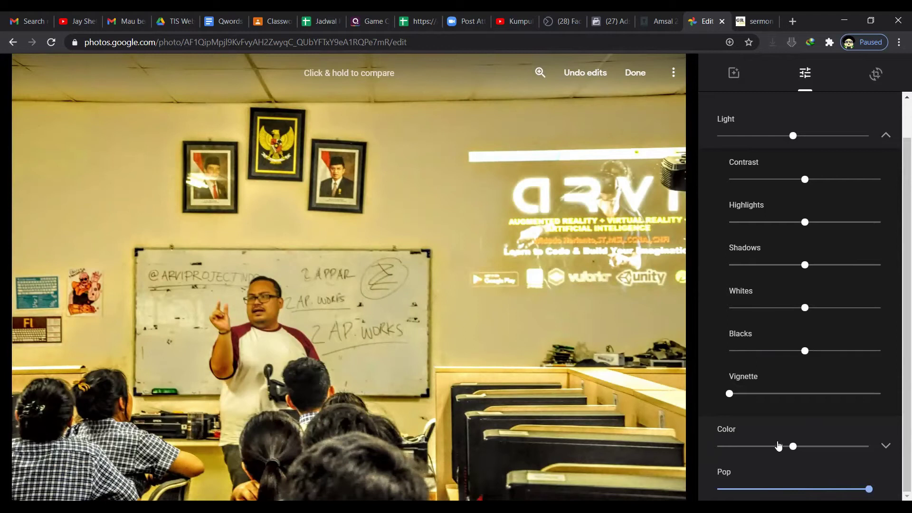
{"action": "left_click_drag", "start_coordinate": [869, 488], "coordinate": [717, 489]}
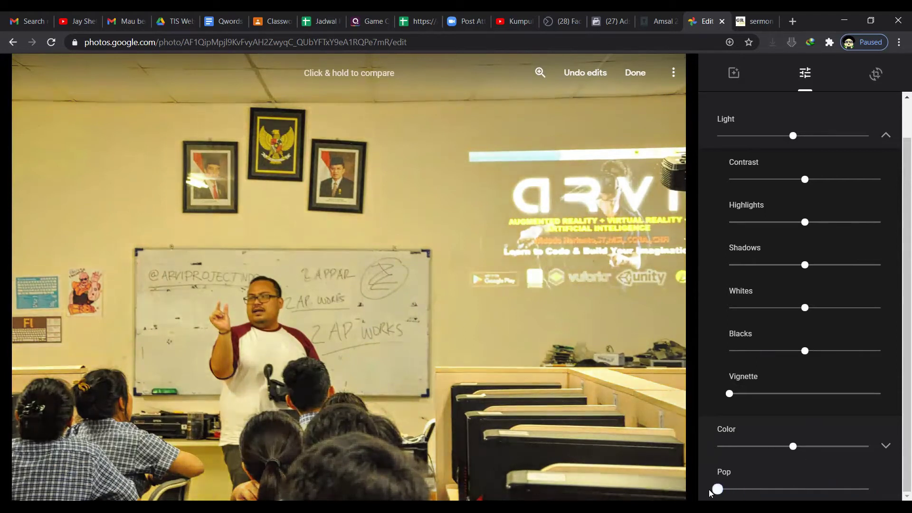
Crop in toward the teacher and whiteboard, straighten the tilt to about 1°, and confirm.
{"action": "left_click", "coordinate": [876, 77]}
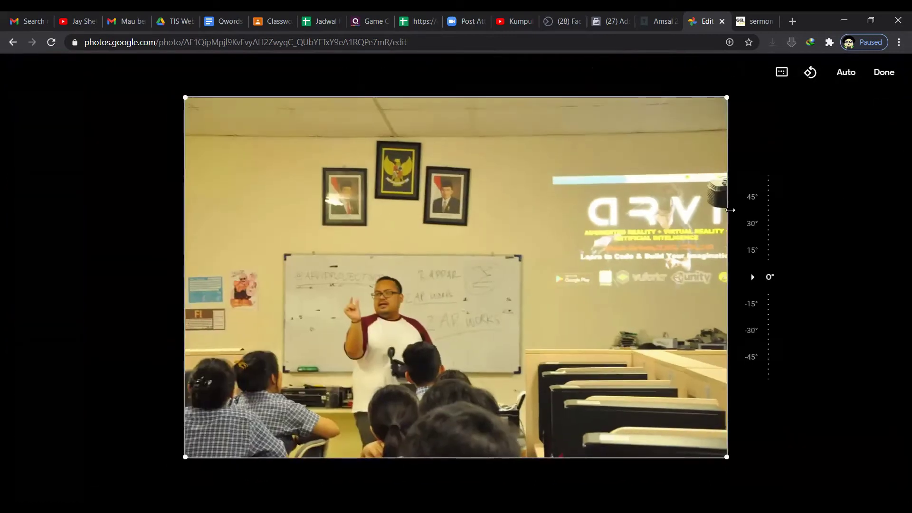
{"action": "left_click_drag", "start_coordinate": [706, 120], "coordinate": [269, 266]}
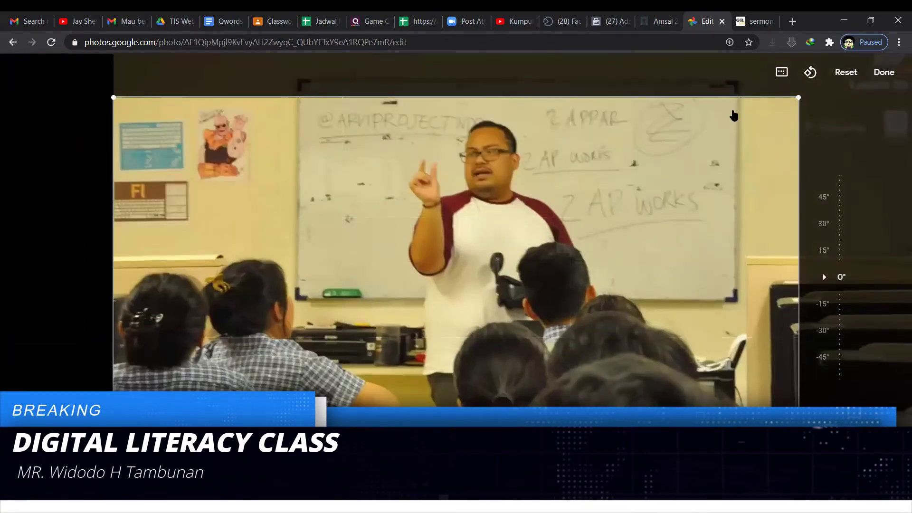
{"action": "mouse_move", "coordinate": [848, 221]}
{"action": "left_mouse_down"}
{"action": "mouse_move", "coordinate": [848, 207]}
{"action": "mouse_move", "coordinate": [862, 297]}
{"action": "left_mouse_up"}
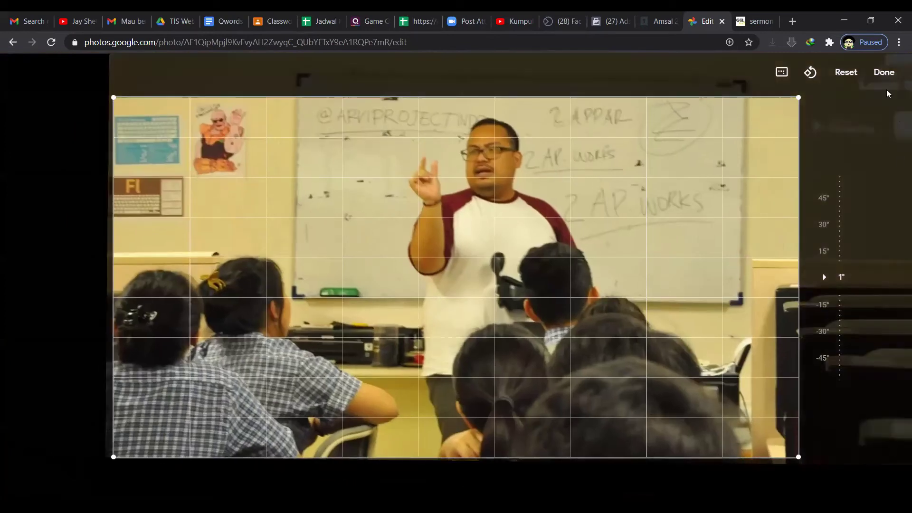
{"action": "left_click", "coordinate": [883, 76]}
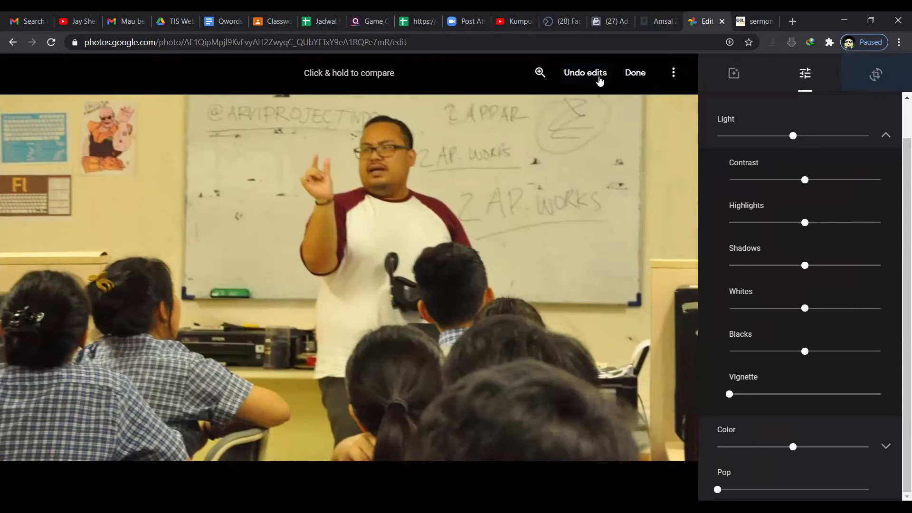
Save the edited photo, go back to the library, and show the Utilities page.
{"action": "left_click", "coordinate": [639, 80]}
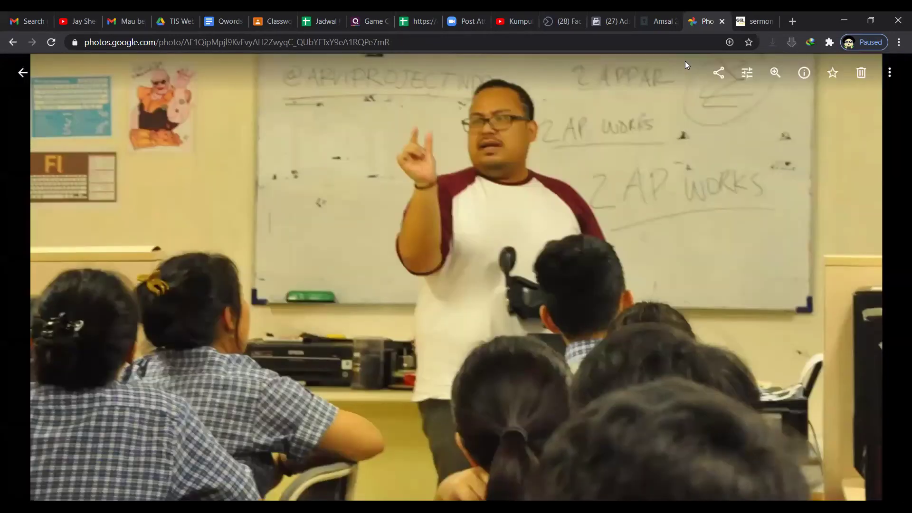
{"action": "mouse_move", "coordinate": [29, 213]}
{"action": "left_click", "coordinate": [23, 73]}
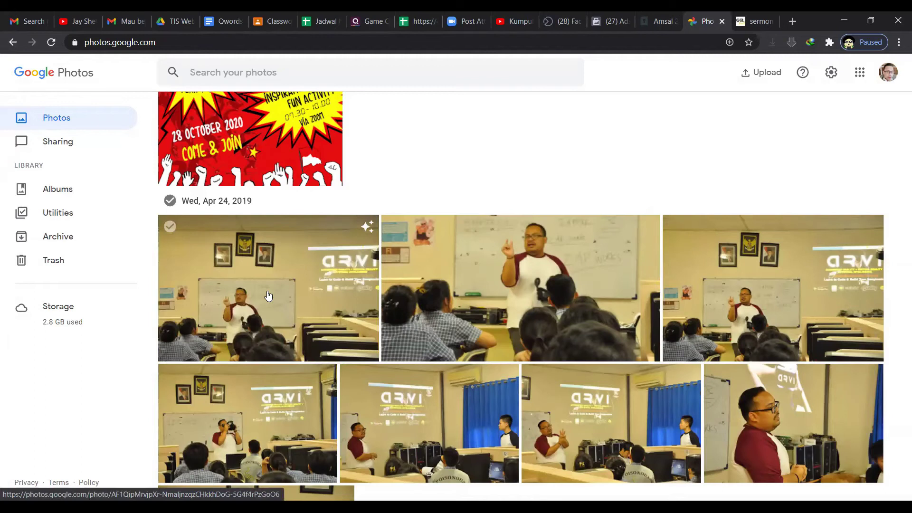
{"action": "left_click", "coordinate": [71, 218]}
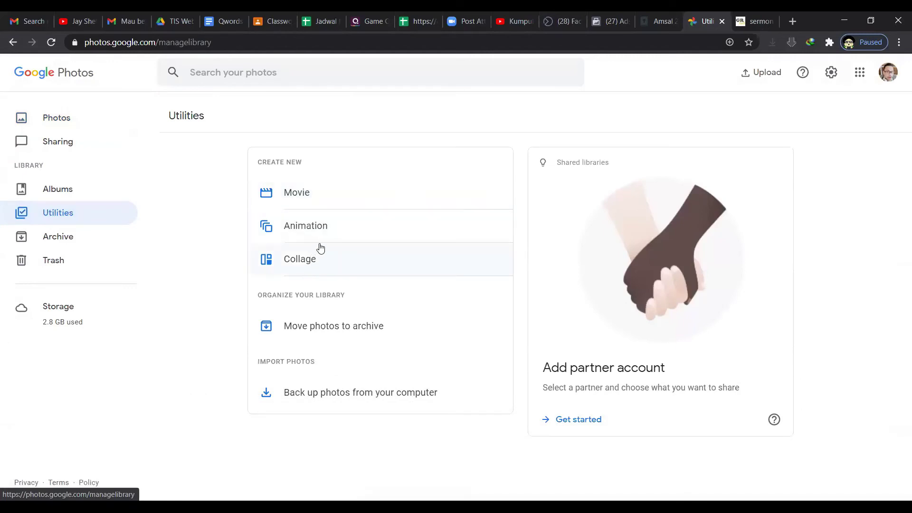
Start a new animation and select the seven Apr 24, 2019 classroom photos.
{"action": "left_click", "coordinate": [337, 233]}
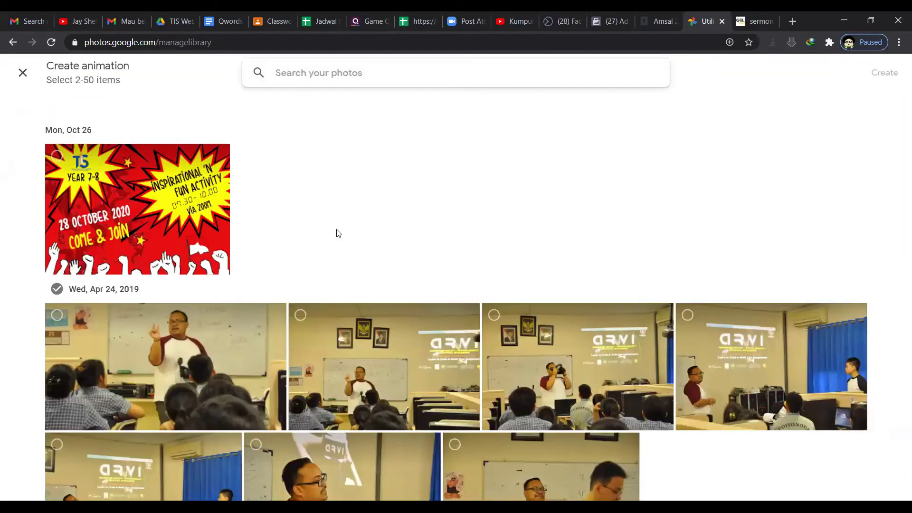
{"action": "scroll", "coordinate": [335, 237], "scroll_direction": "down", "scroll_amount": 3}
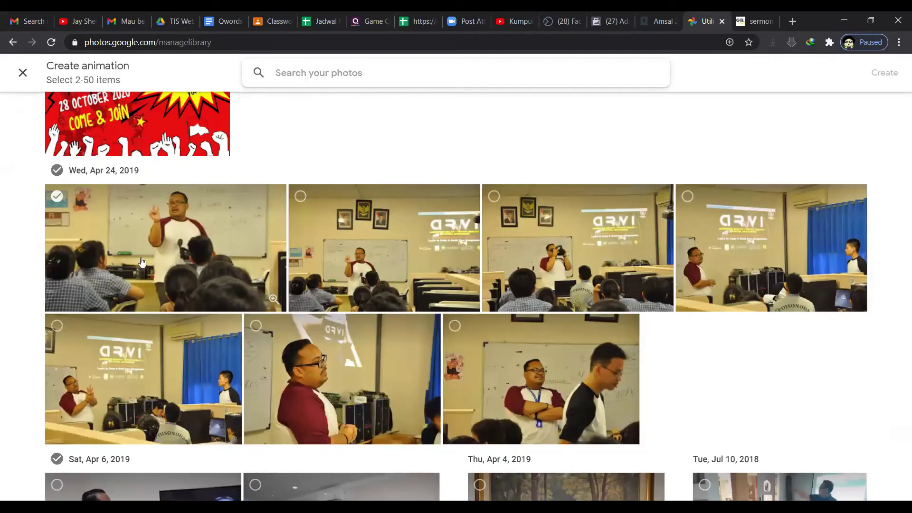
{"action": "left_click", "coordinate": [185, 241]}
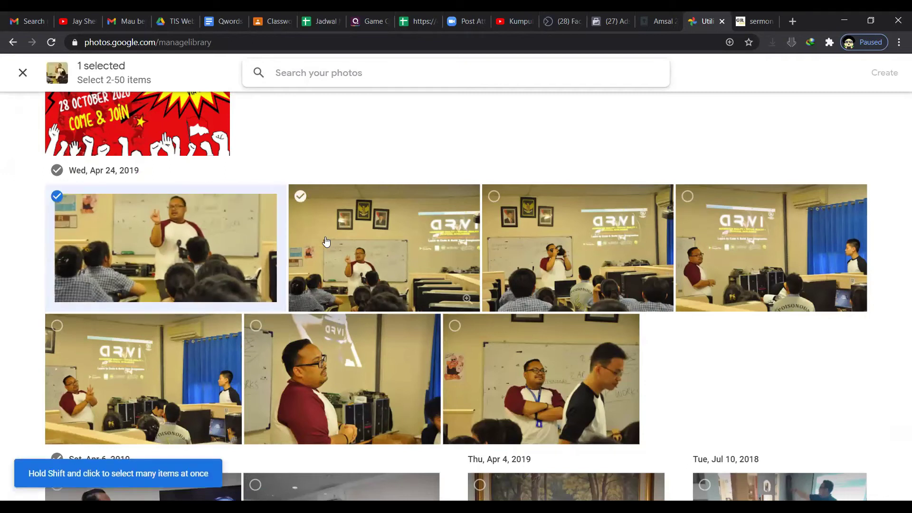
{"action": "left_click", "coordinate": [382, 247]}
{"action": "left_click", "coordinate": [528, 212]}
{"action": "left_click", "coordinate": [736, 247]}
{"action": "left_click", "coordinate": [616, 365]}
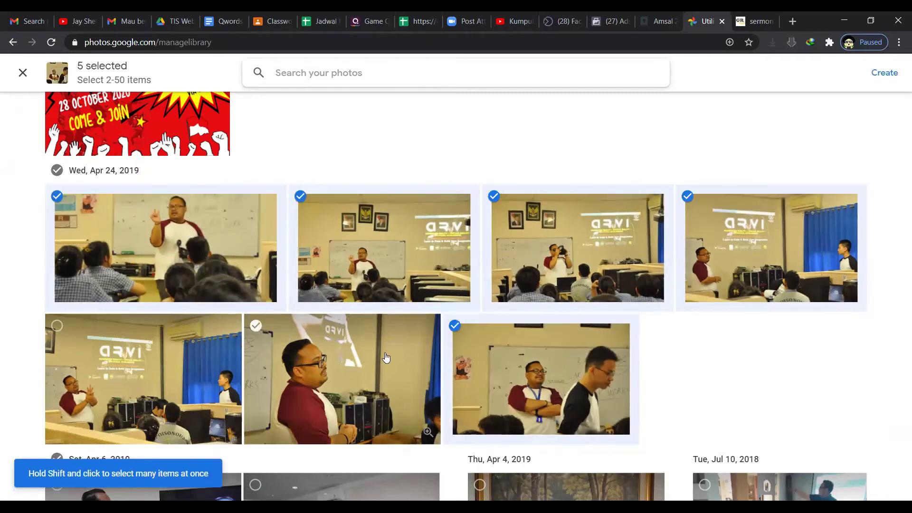
{"action": "left_click", "coordinate": [360, 366]}
{"action": "left_click", "coordinate": [204, 360]}
Add the Apr 6, Apr 4, Jul 10, Jul 1 and Jun 5 photos, then create the animation.
{"action": "scroll", "coordinate": [205, 356], "scroll_direction": "down", "scroll_amount": 3}
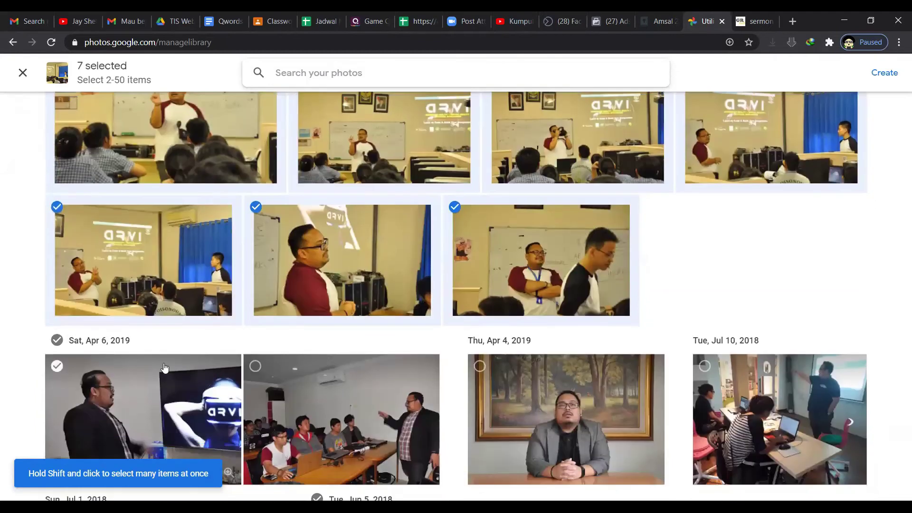
{"action": "left_click", "coordinate": [165, 367]}
{"action": "left_click", "coordinate": [342, 399]}
{"action": "left_click", "coordinate": [566, 399]}
{"action": "left_click", "coordinate": [779, 399]}
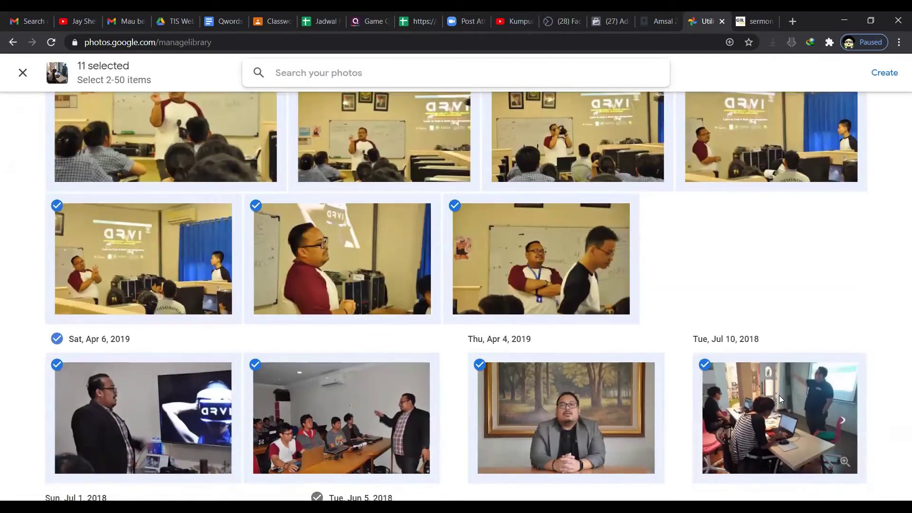
{"action": "scroll", "coordinate": [778, 399], "scroll_direction": "down", "scroll_amount": 5}
{"action": "left_click", "coordinate": [147, 329]}
{"action": "left_click", "coordinate": [380, 342]}
{"action": "left_click", "coordinate": [615, 325]}
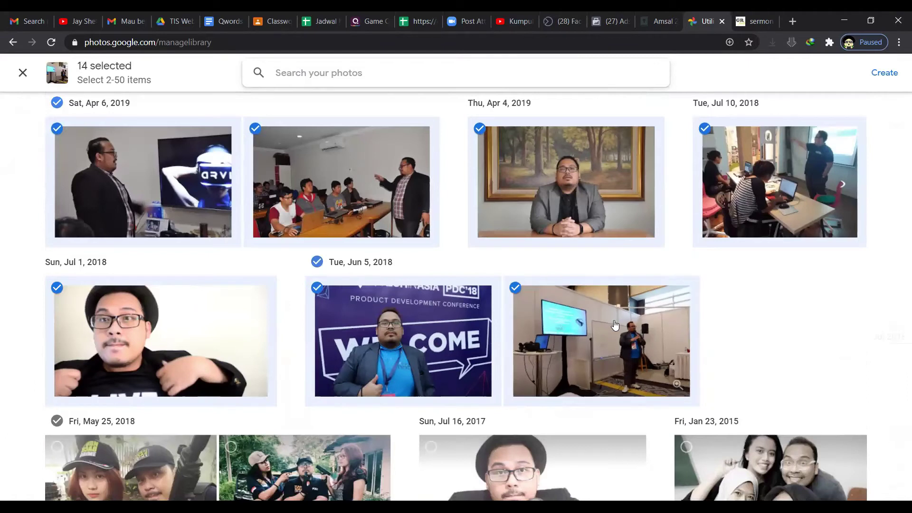
{"action": "scroll", "coordinate": [615, 325], "scroll_direction": "up", "scroll_amount": 10}
{"action": "left_click", "coordinate": [883, 73]}
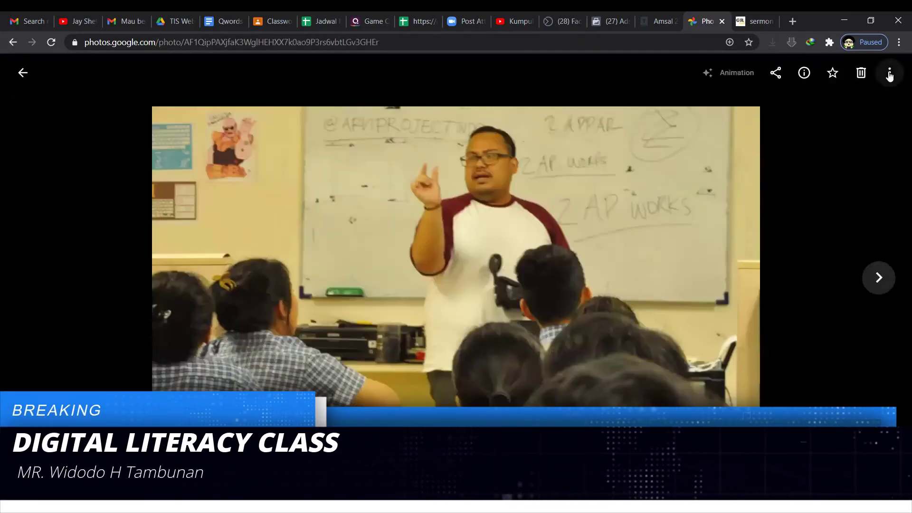
Play the animation's photos as a full-screen slideshow, then exit back to the library grid.
{"action": "left_click", "coordinate": [890, 75]}
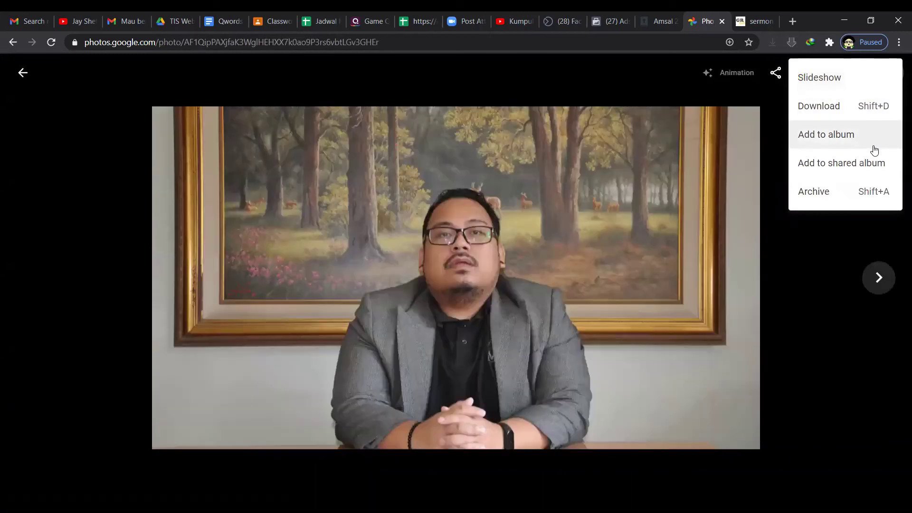
{"action": "left_click", "coordinate": [833, 76]}
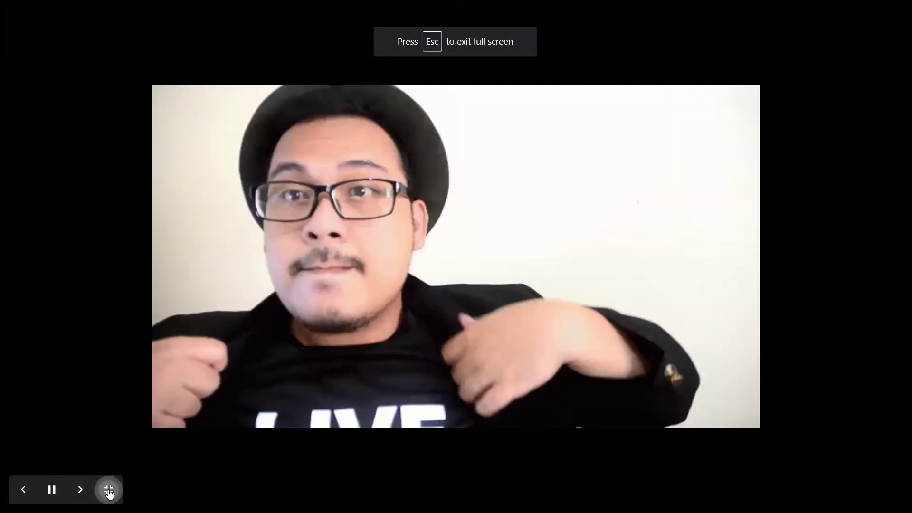
{"action": "left_click", "coordinate": [109, 494]}
{"action": "left_click", "coordinate": [23, 72]}
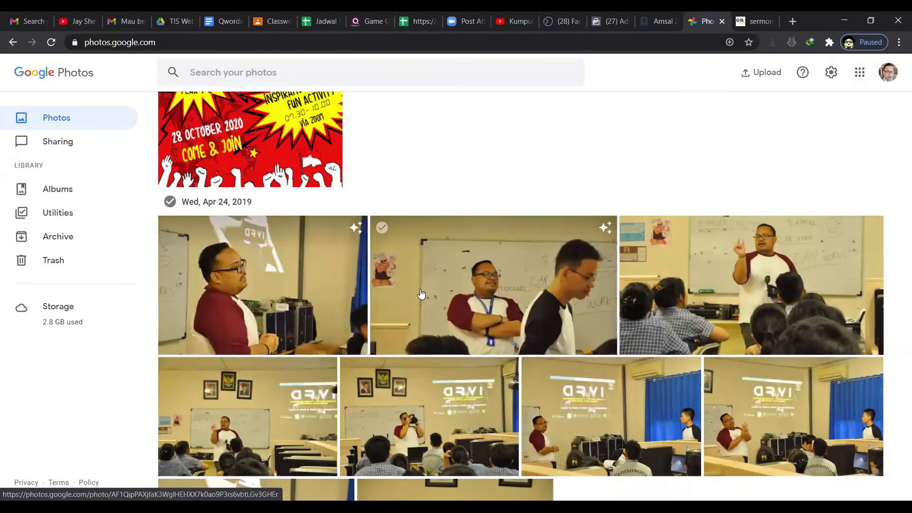
Start a new collage from Utilities, select all seven Apr 24, 2019 classroom photos, and create it.
{"action": "left_click", "coordinate": [86, 227]}
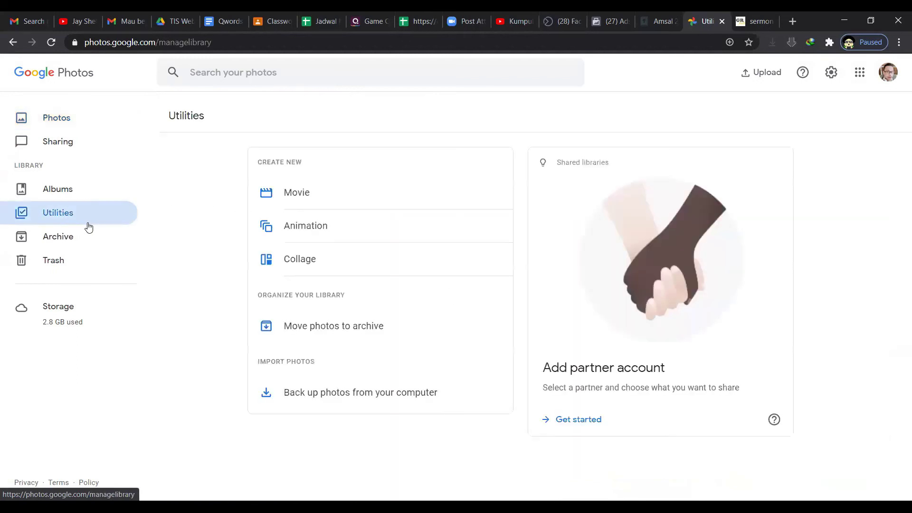
{"action": "left_click", "coordinate": [326, 268]}
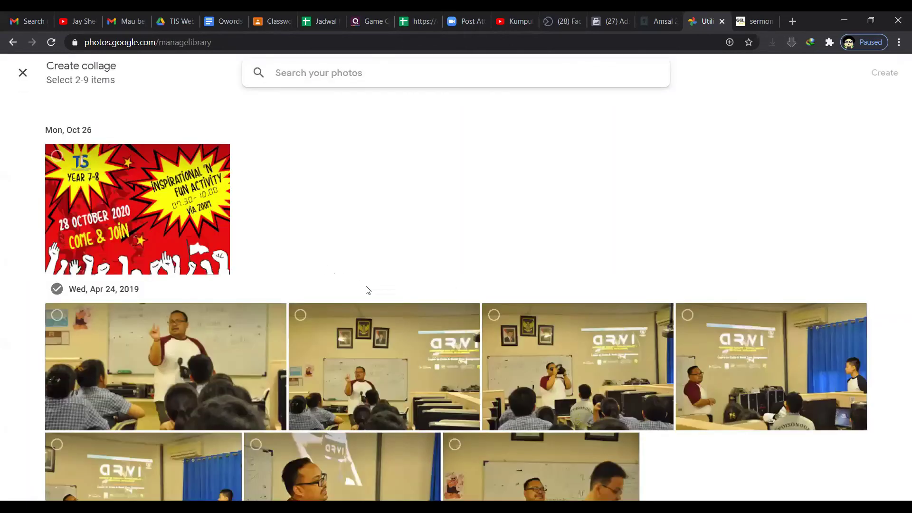
{"action": "left_click", "coordinate": [221, 332]}
{"action": "left_click", "coordinate": [380, 342]}
{"action": "left_click", "coordinate": [610, 344]}
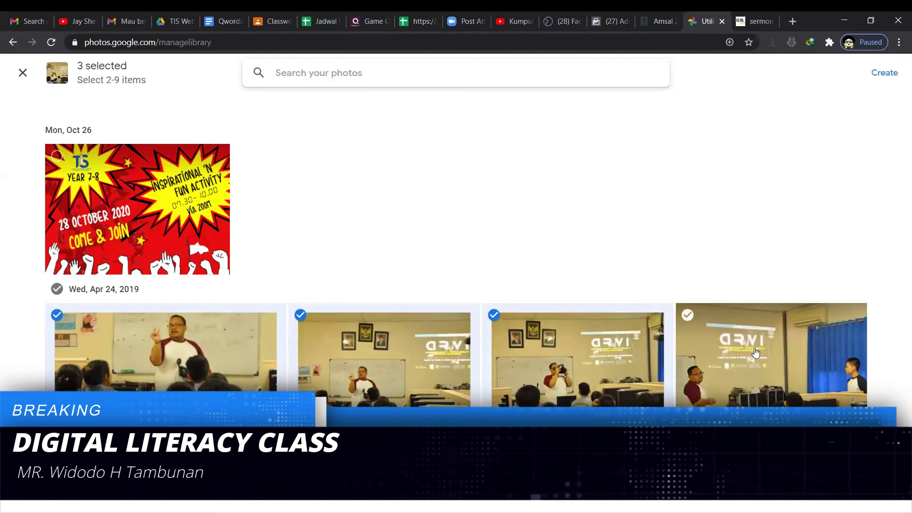
{"action": "left_click", "coordinate": [708, 361]}
{"action": "left_click", "coordinate": [57, 289]}
{"action": "scroll", "coordinate": [456, 237], "scroll_direction": "down", "scroll_amount": 3}
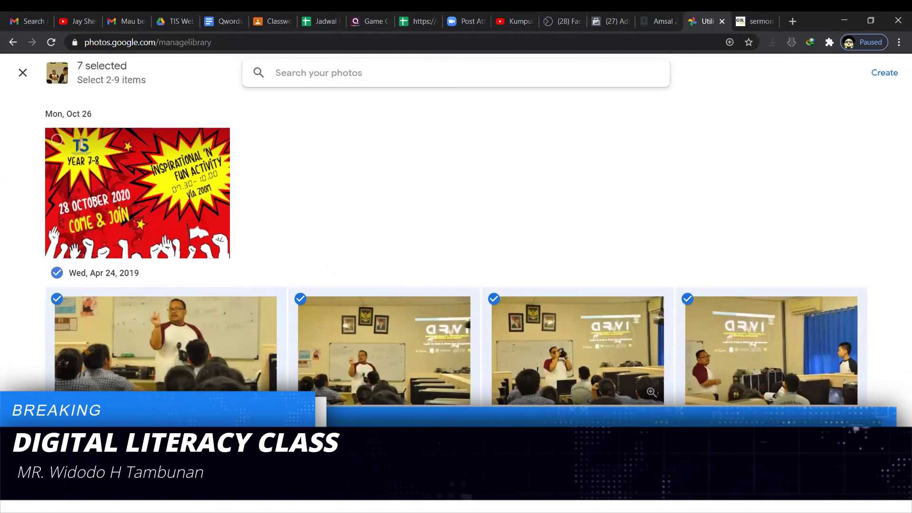
{"action": "scroll", "coordinate": [334, 193], "scroll_direction": "up", "scroll_amount": 3}
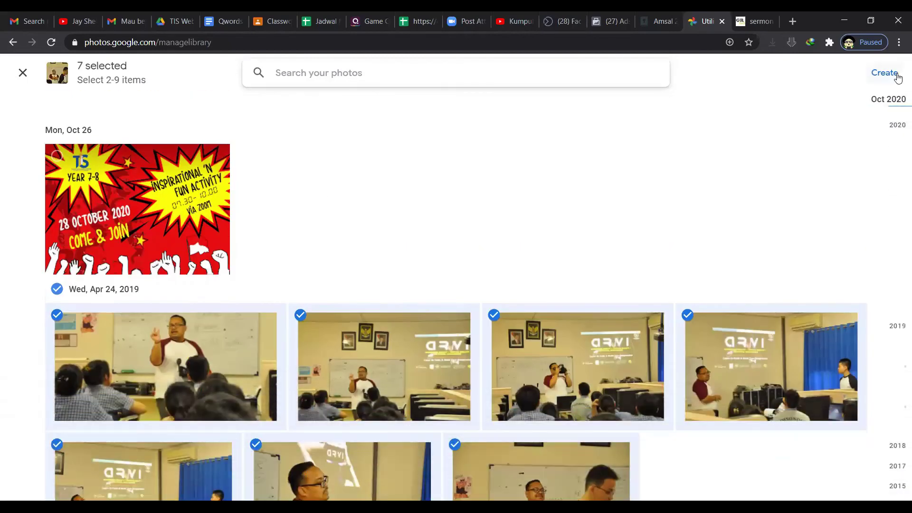
{"action": "left_click", "coordinate": [888, 73]}
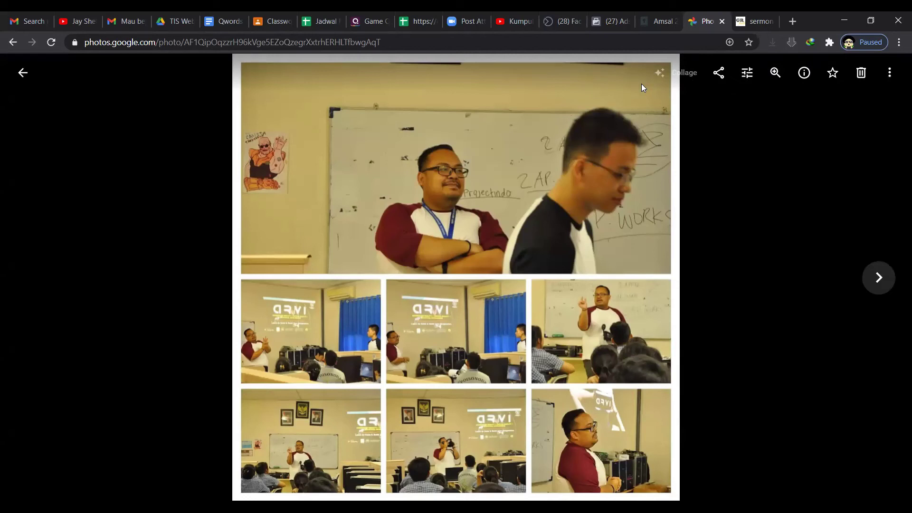
Play the finished collage as a slideshow, then exit back to the photo grid.
{"action": "left_click", "coordinate": [889, 73]}
{"action": "left_click", "coordinate": [880, 79]}
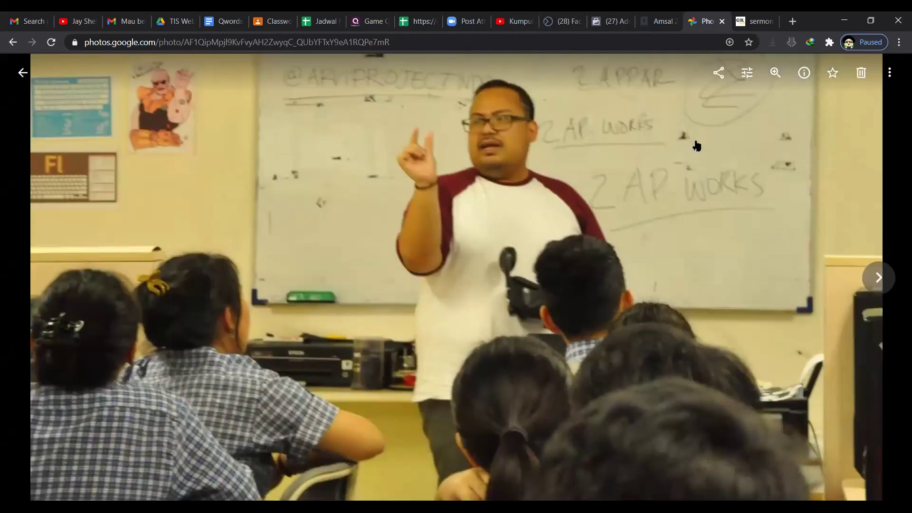
{"action": "key", "text": "Escape"}
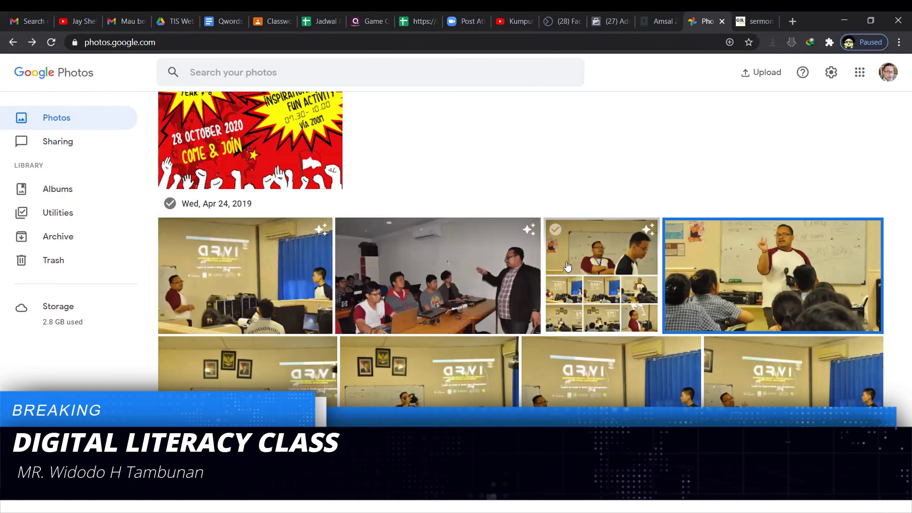
Open the collage from the grid and advance to the edited teacher-at-whiteboard photo.
{"action": "left_click", "coordinate": [568, 264]}
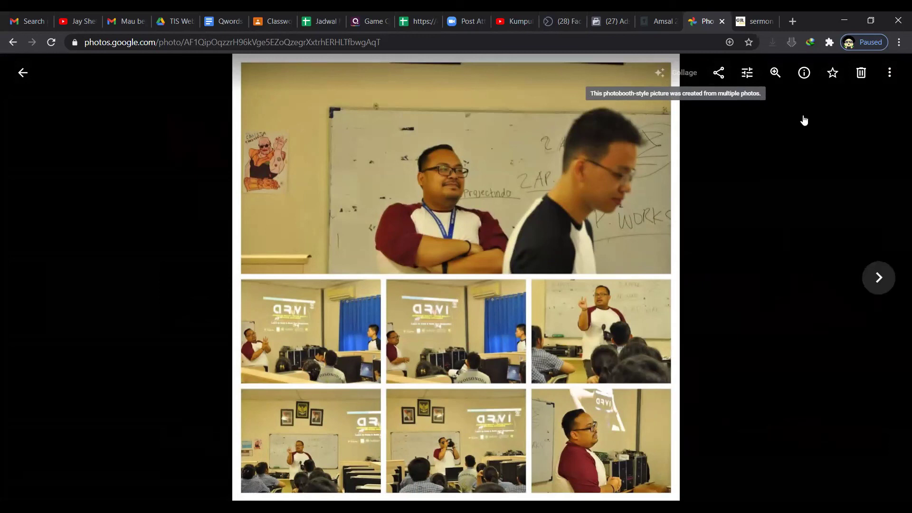
{"action": "key", "text": "Right"}
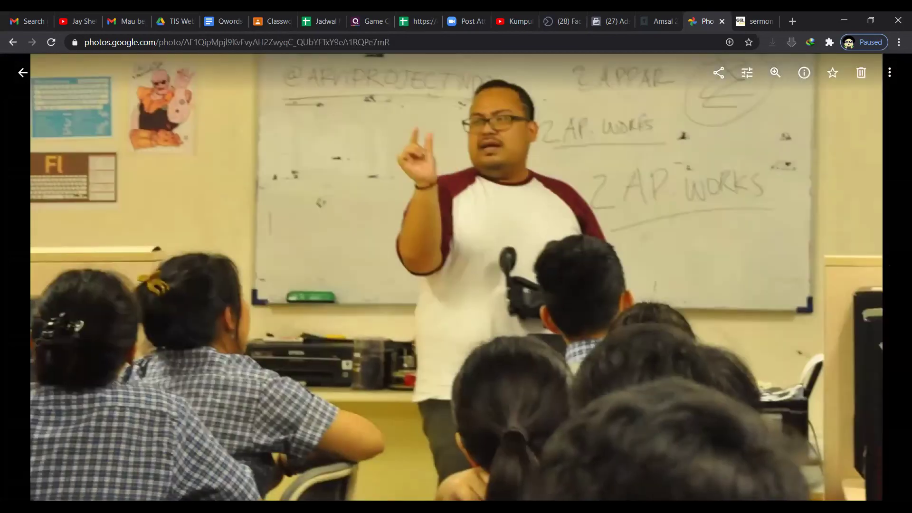